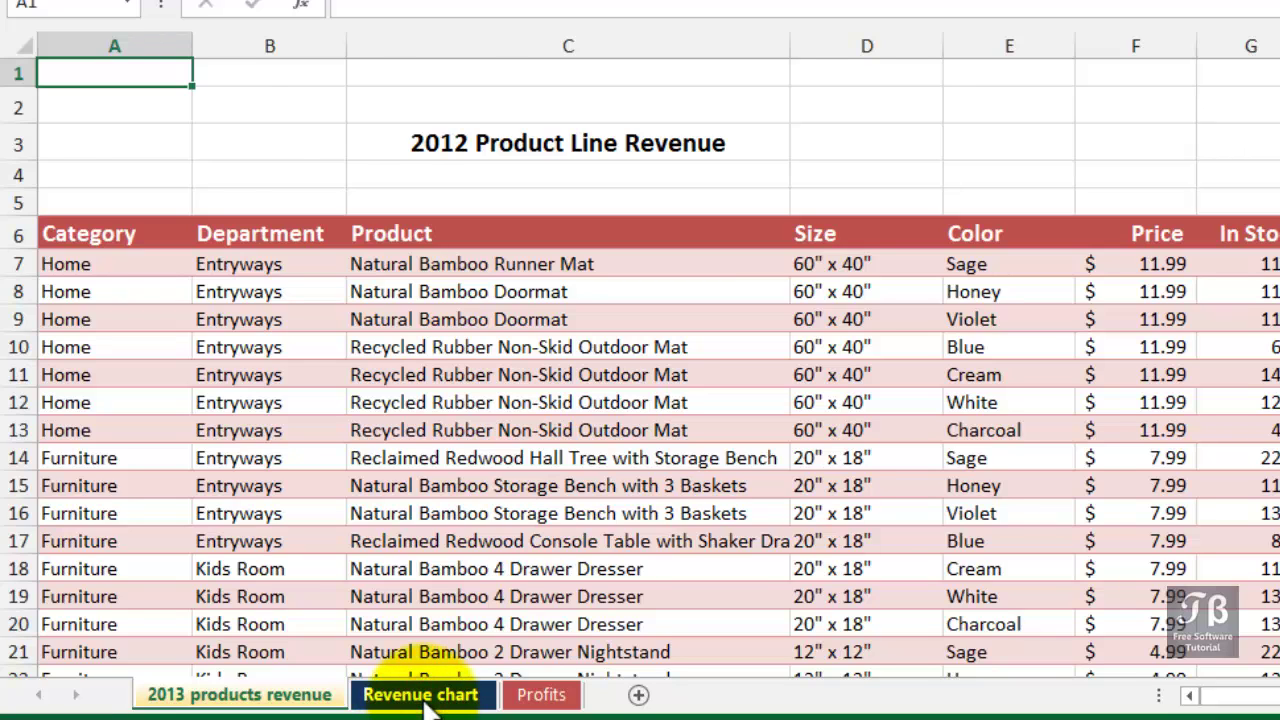
Step: View the Revenue chart sheet, then return to the Profits sheet
click(428, 697)
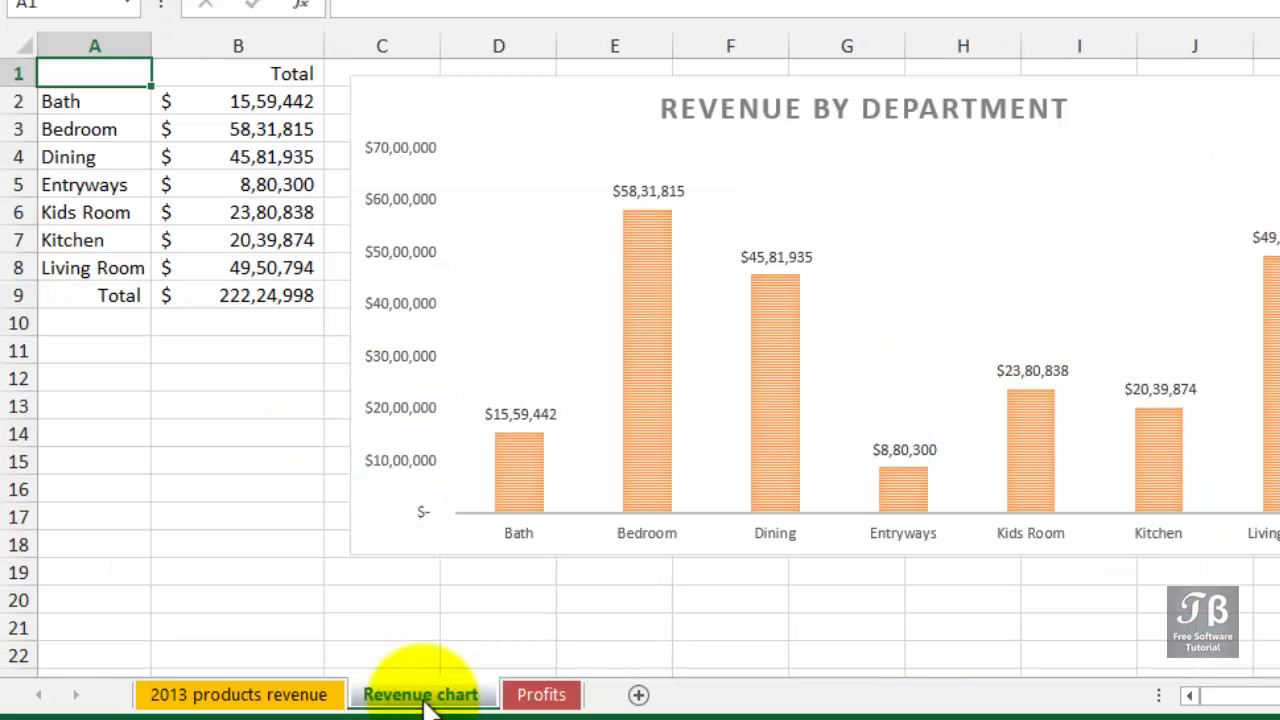
click(556, 697)
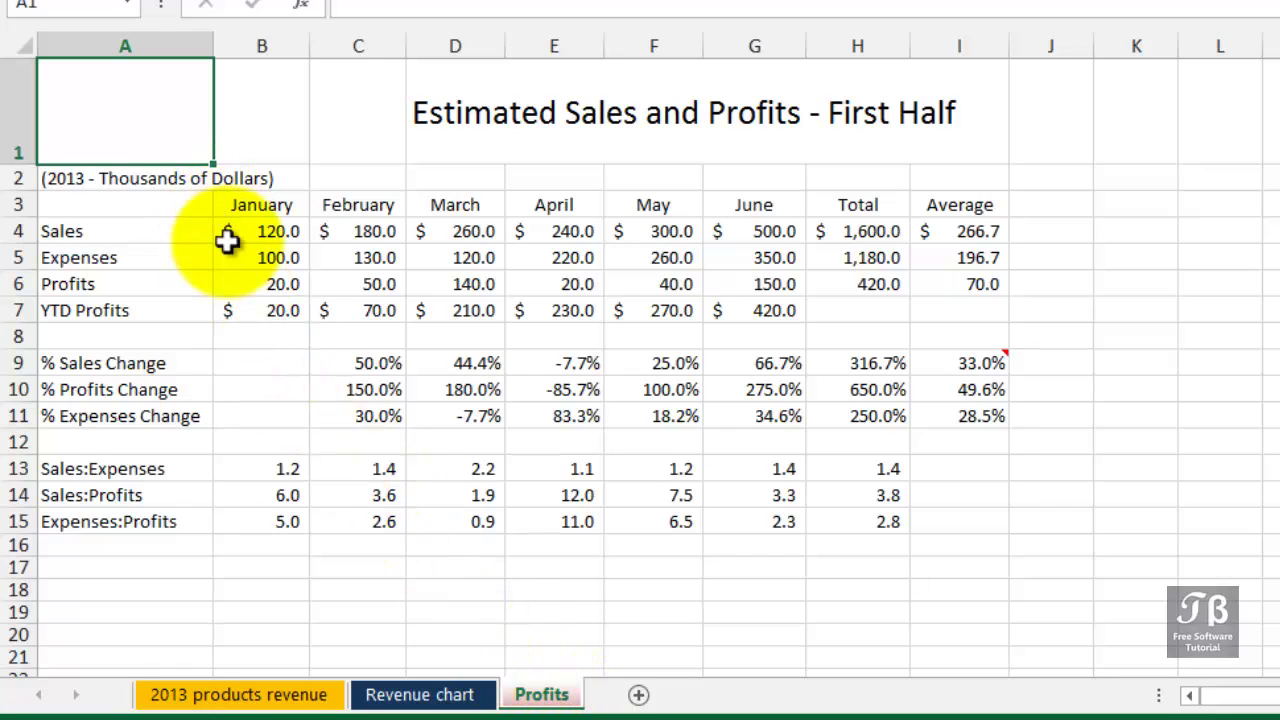
Step: Add three new worksheets, then delete Sheet3, keeping Sheet1 and Sheet2
click(632, 696)
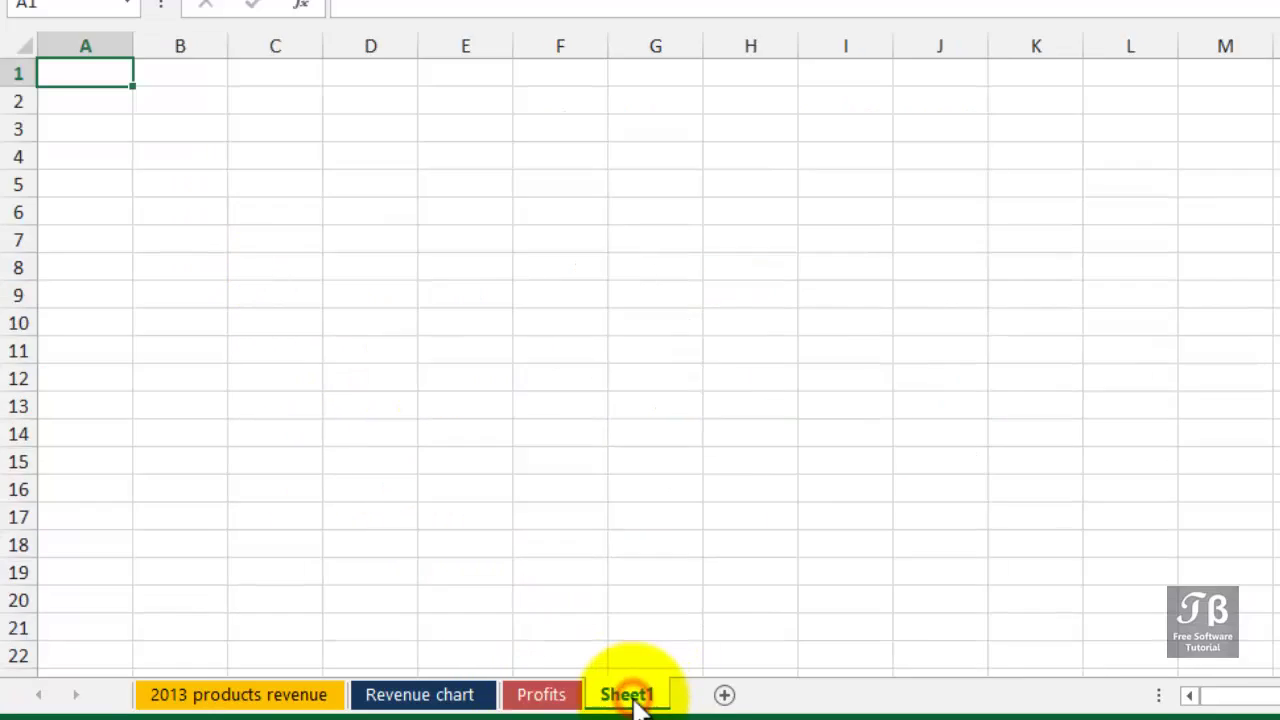
click(723, 694)
click(810, 696)
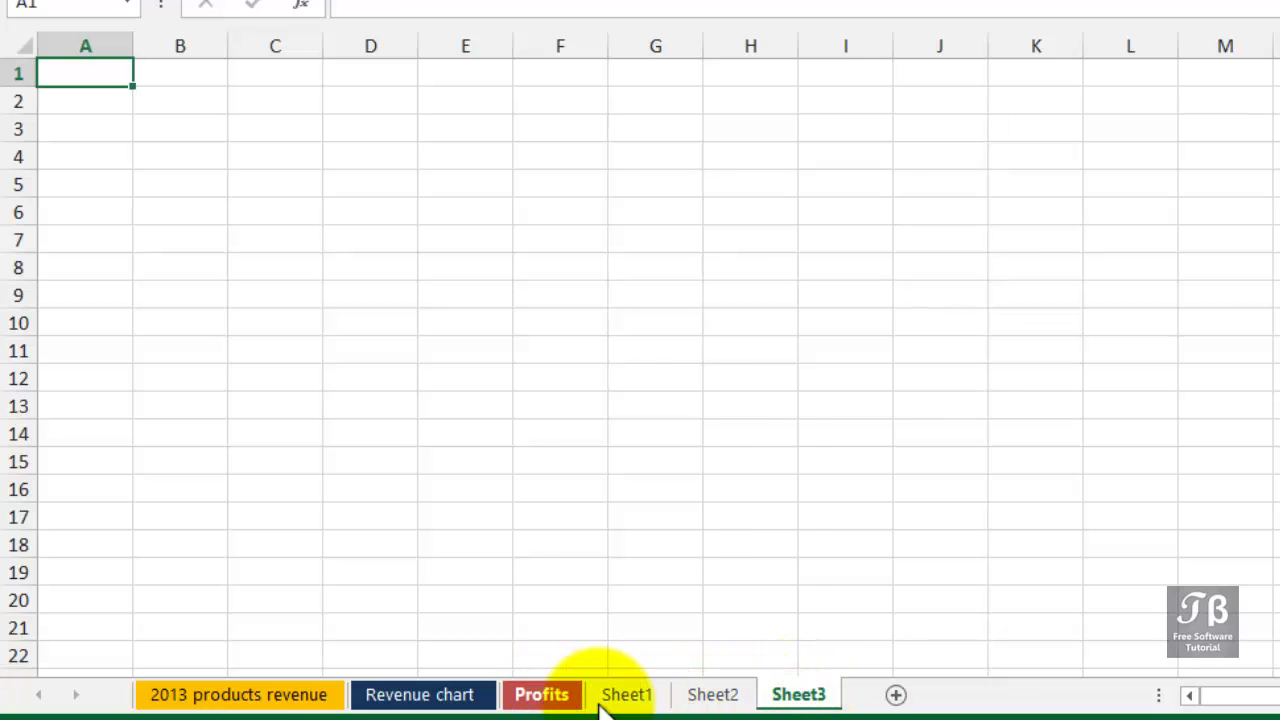
right_click(803, 695)
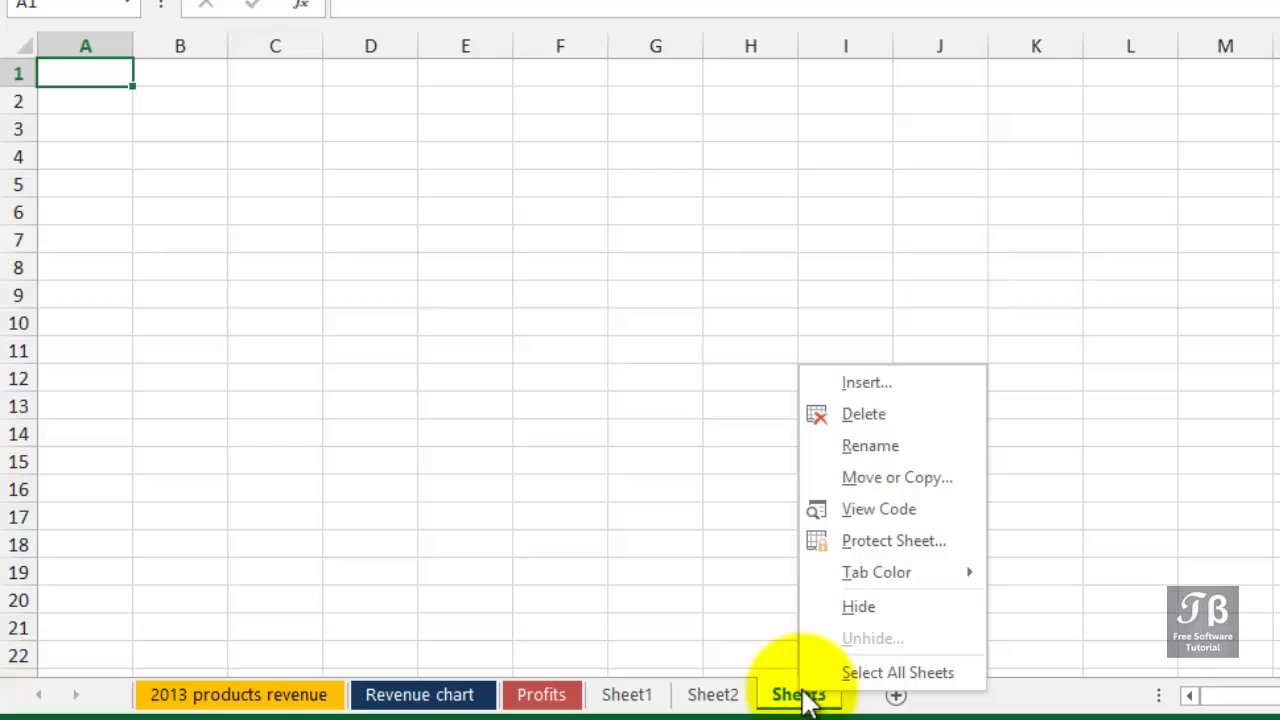
click(870, 414)
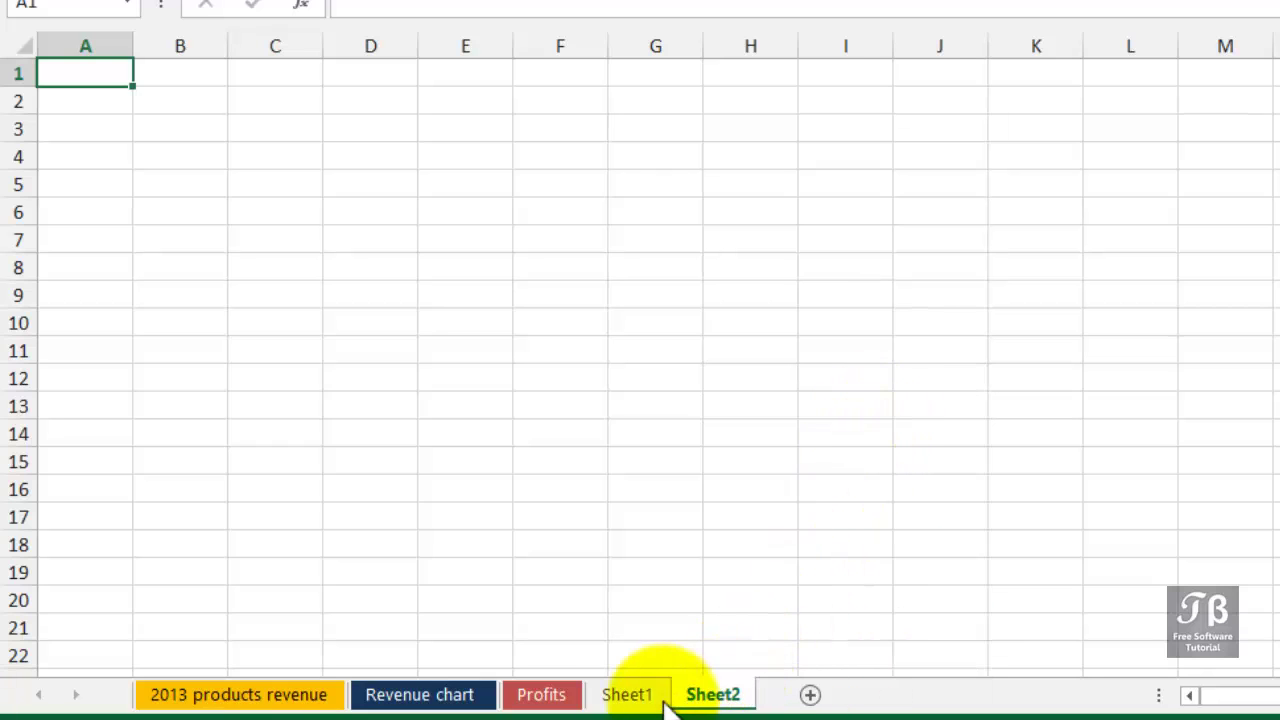
Step: Group and ungroup the Profits sheet with the new sheets using Ctrl-clicks on their tabs
ctrl+click(563, 700)
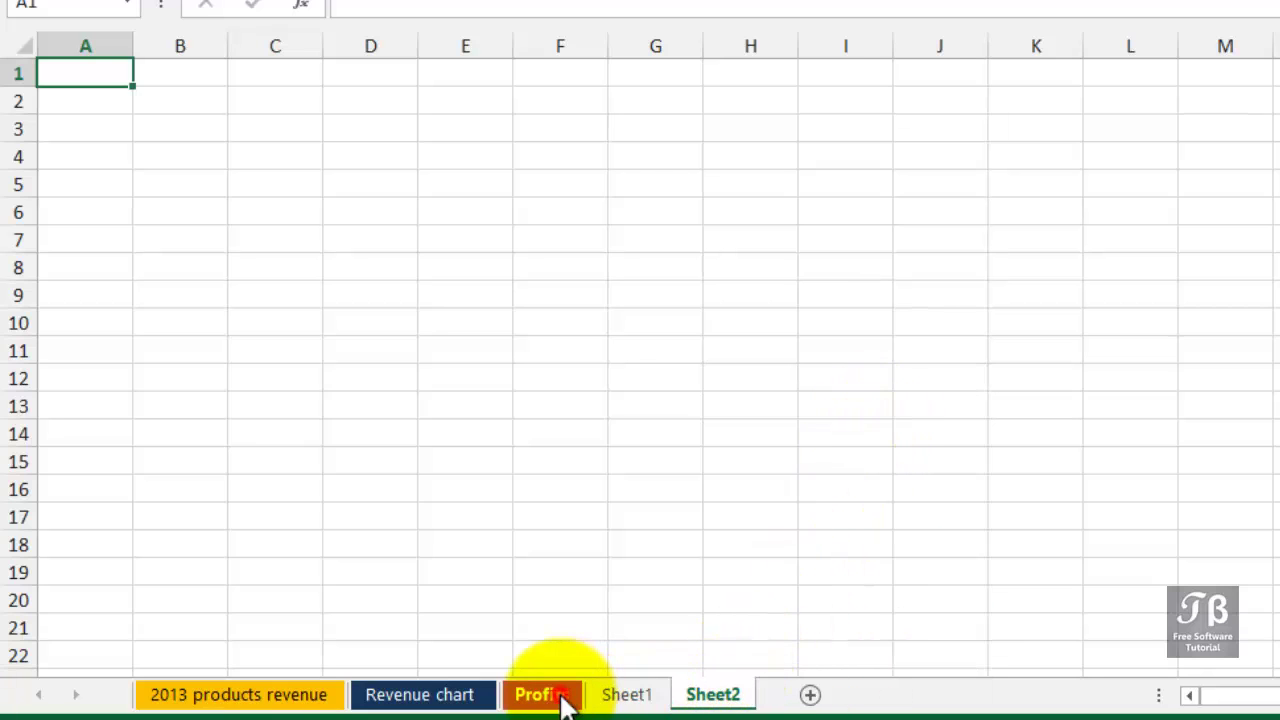
click(563, 700)
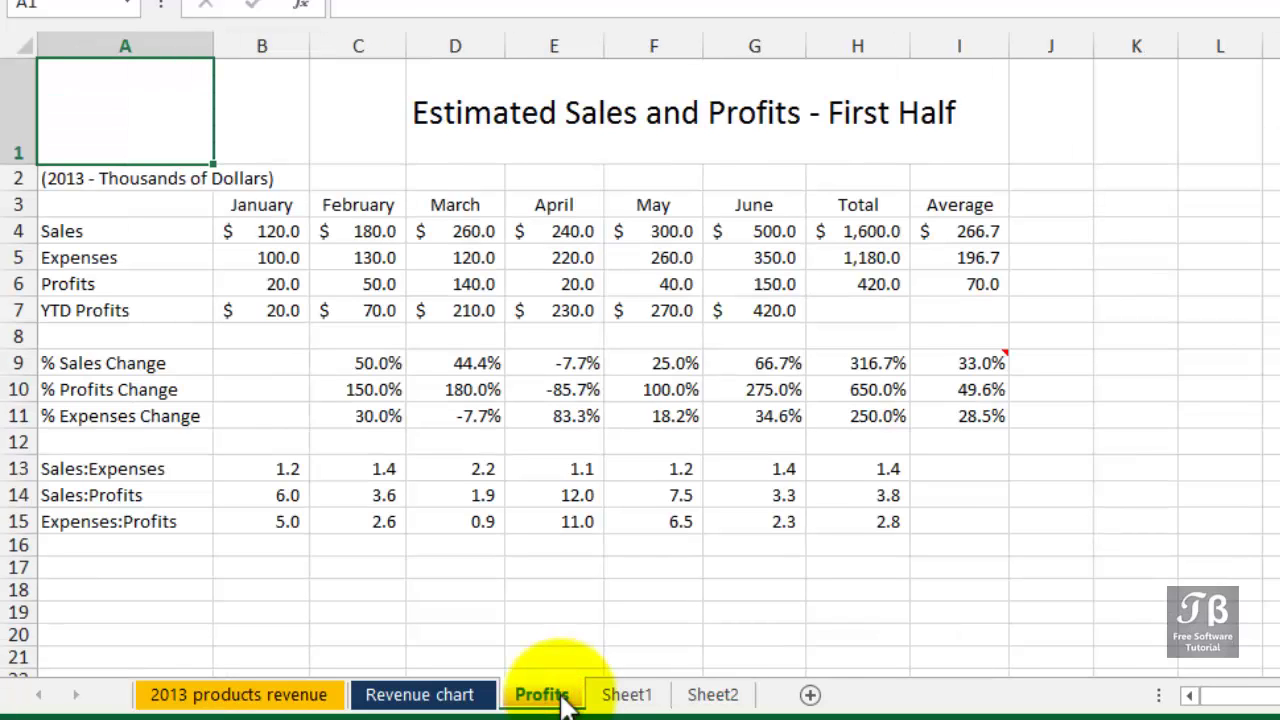
ctrl+click(626, 700)
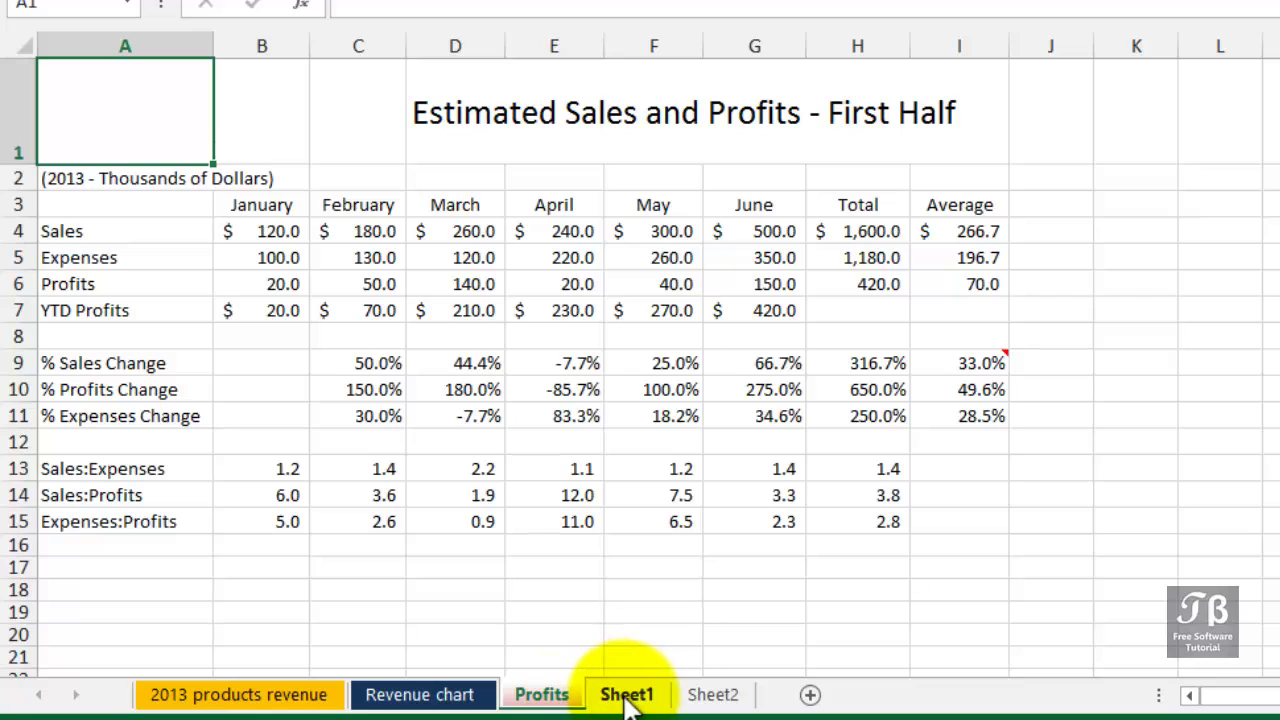
Step: Leave only Profits selected, then move the active cell from A1 rightward along row 1
click(538, 700)
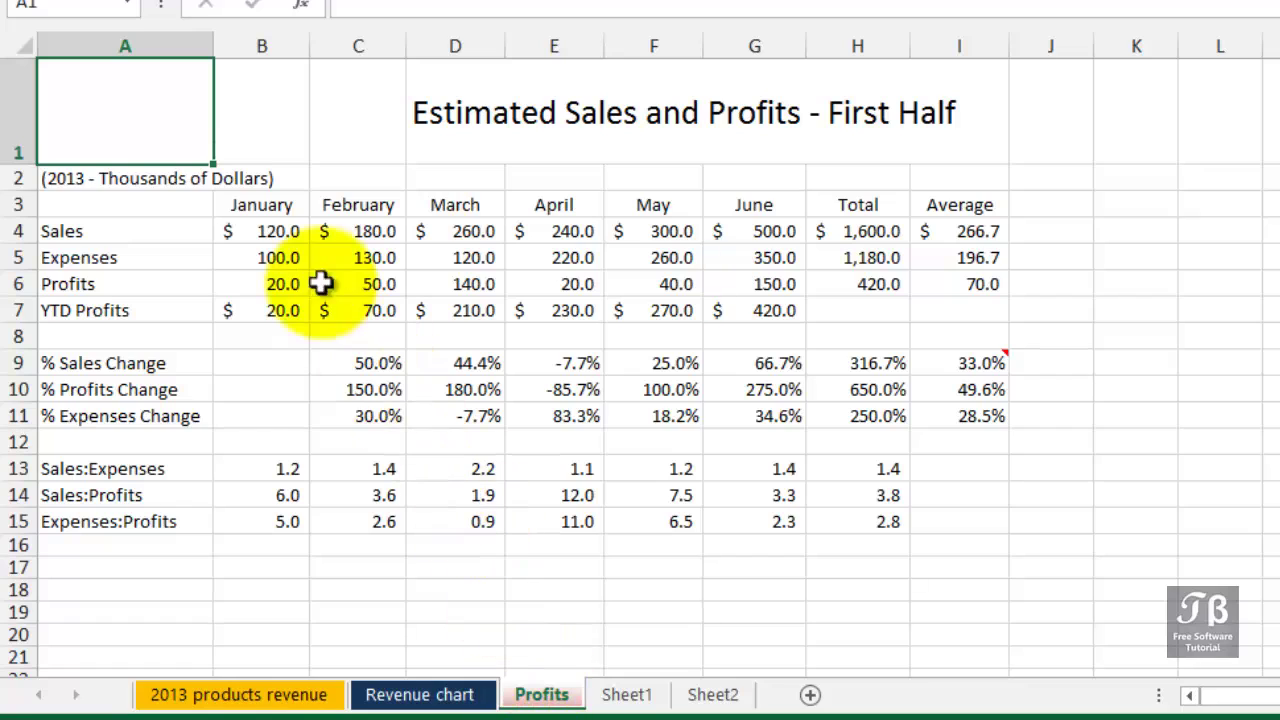
click(162, 123)
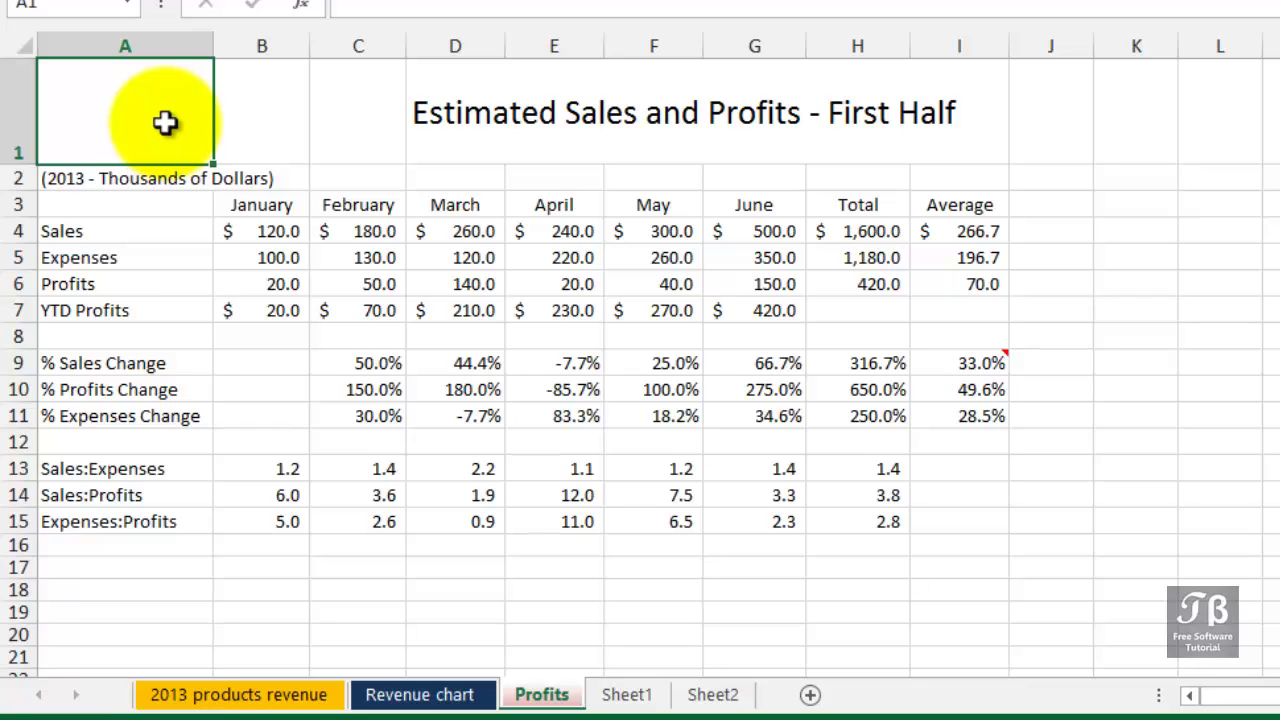
key(Right)
key(Right)
key(Right)
key(Right)
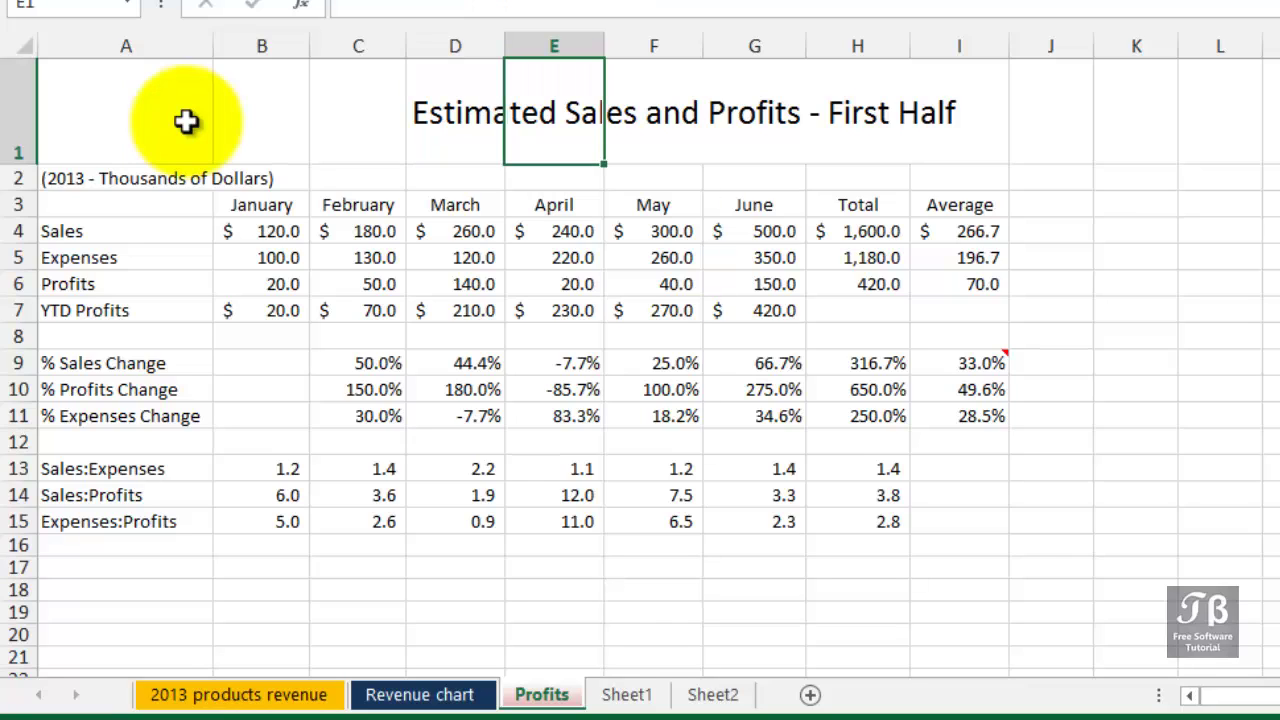
Step: Move right past column Z, jump to last cell XFD1, then back to title cell D1
key(Right)
key(Right)
key(Right)
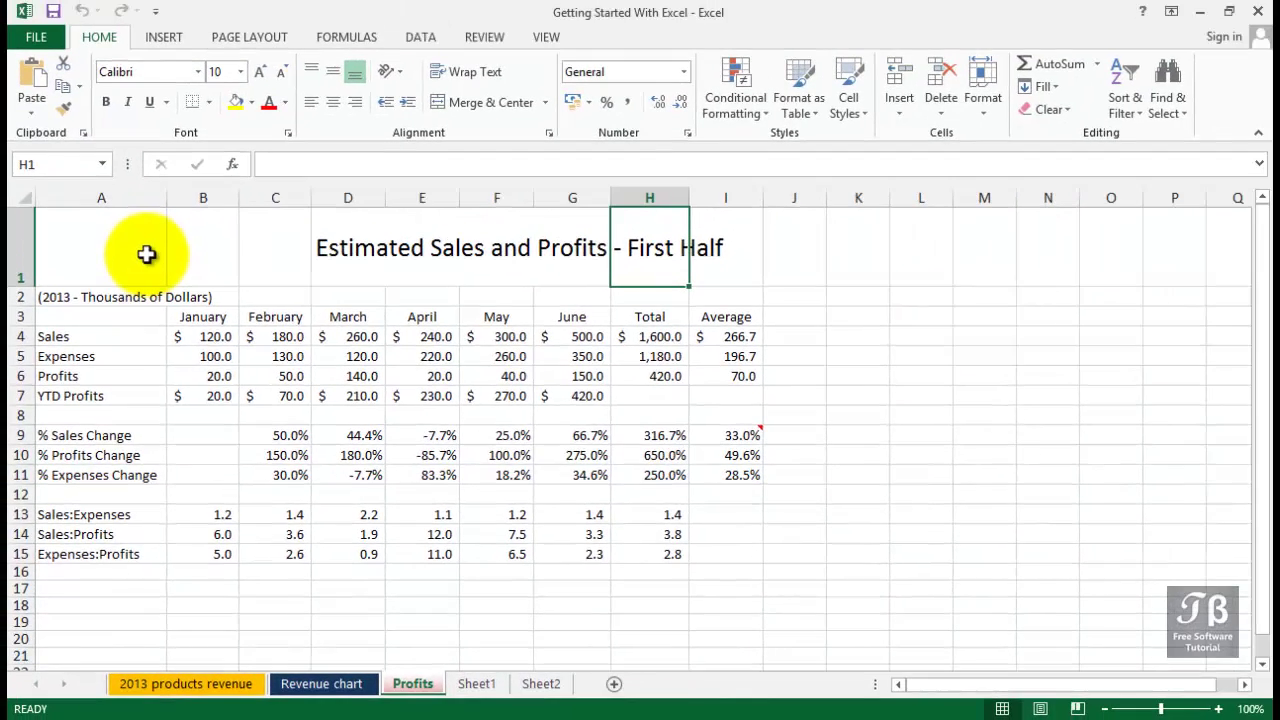
key(Right)
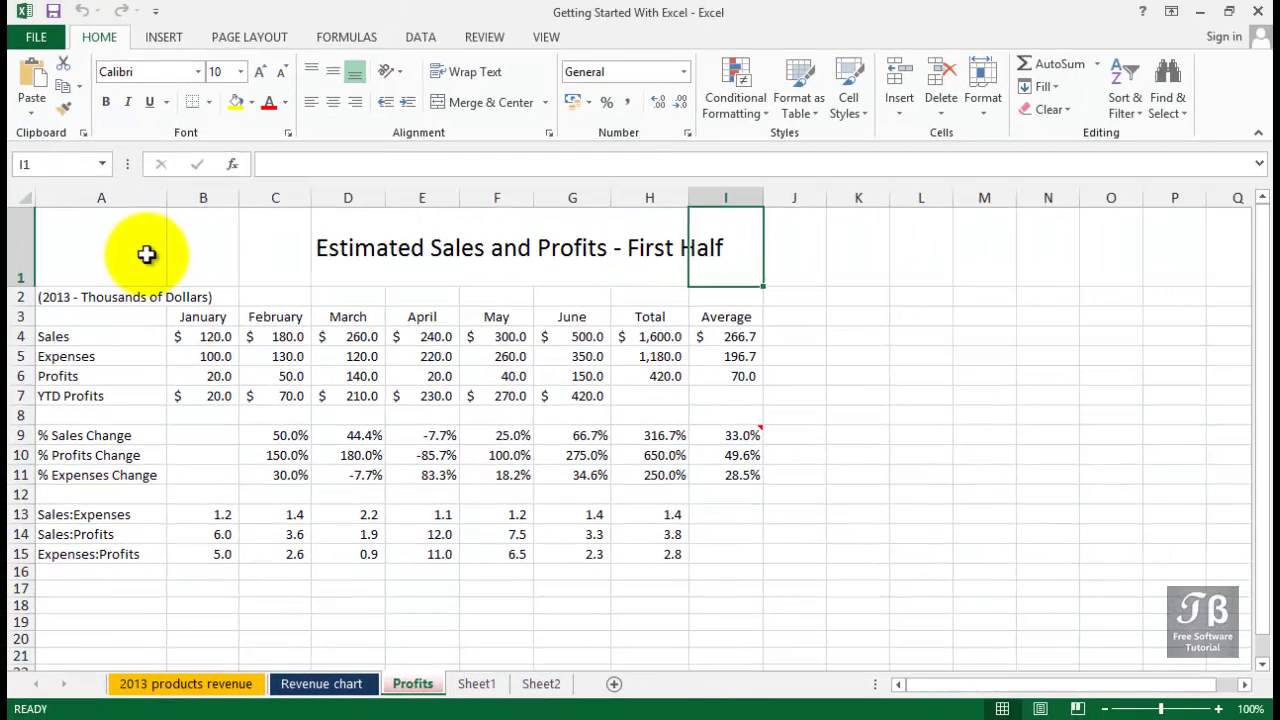
key(Right)
key(Right)
key(Right)
key(Right)
key(Right)
key(Right)
key(Right)
key(Right)
key(Right)
key(Right)
key(Right)
key(Right)
key(Right)
key(Right)
key(Right)
key(Right)
key(Right)
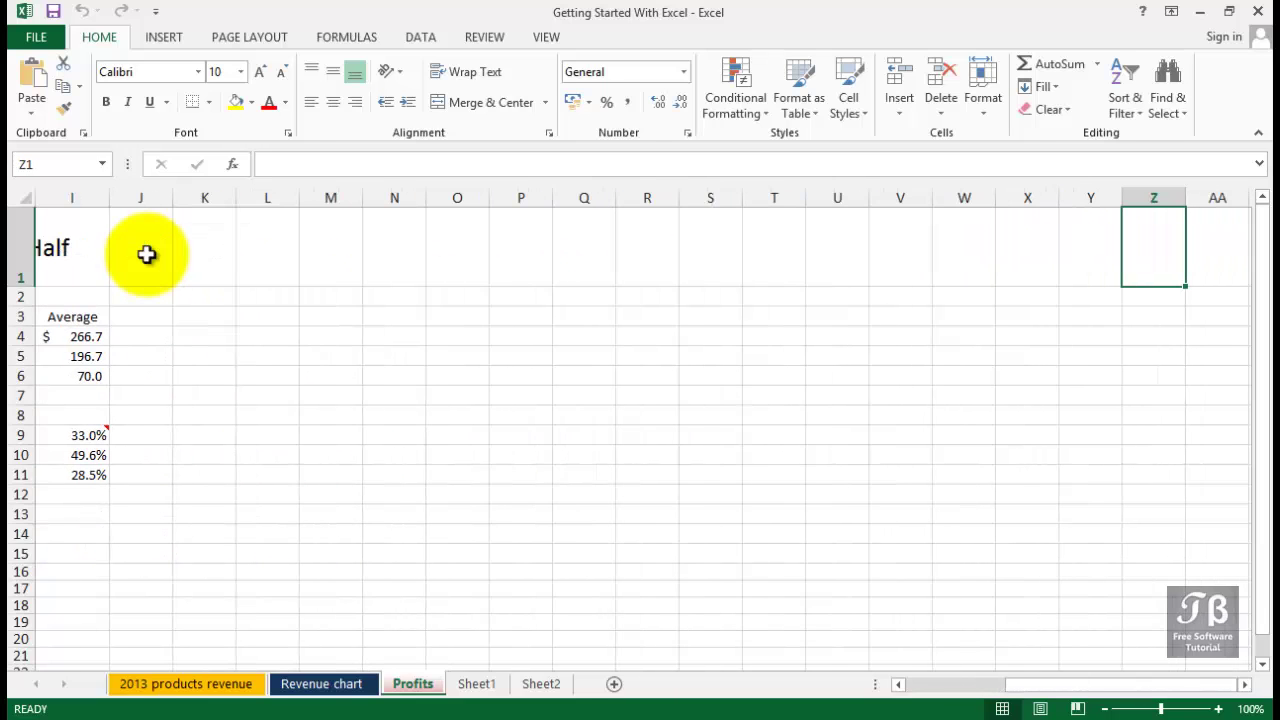
key(Right)
key(Right)
key(Right)
key(Right)
key(Right)
key(Right)
key(Right)
key(Right)
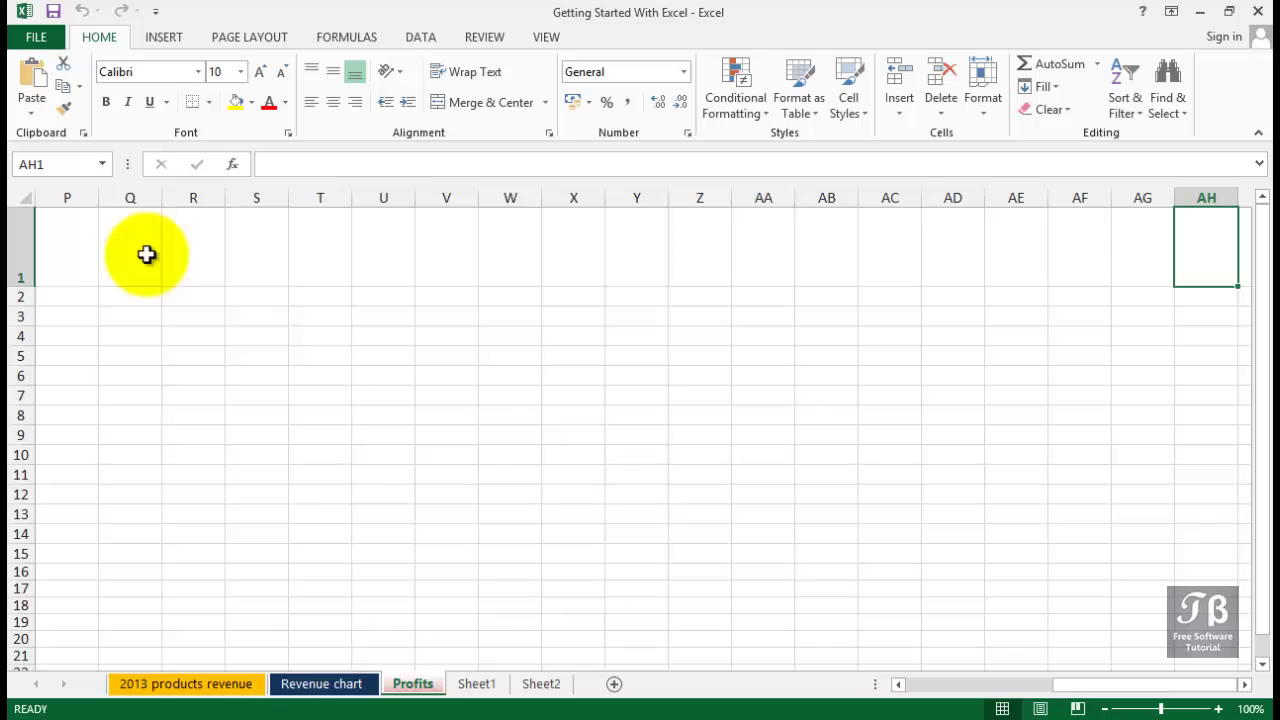
key(ctrl+Right)
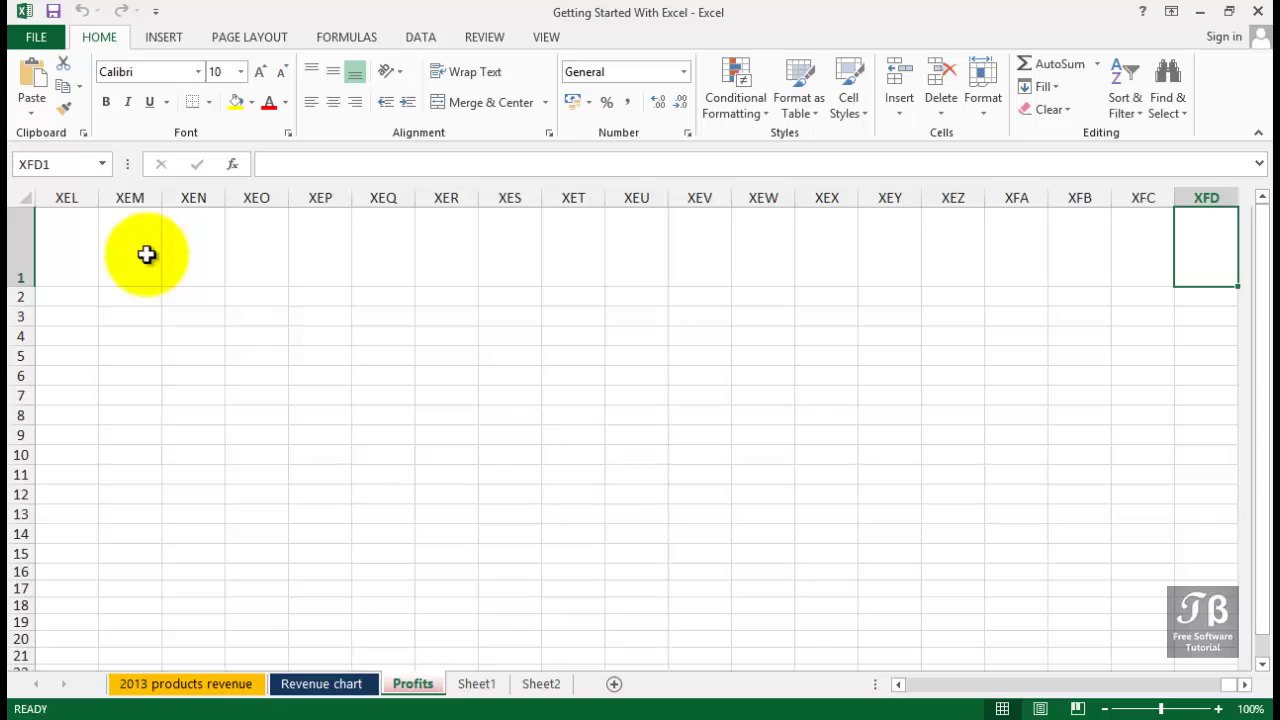
key(ctrl+Left)
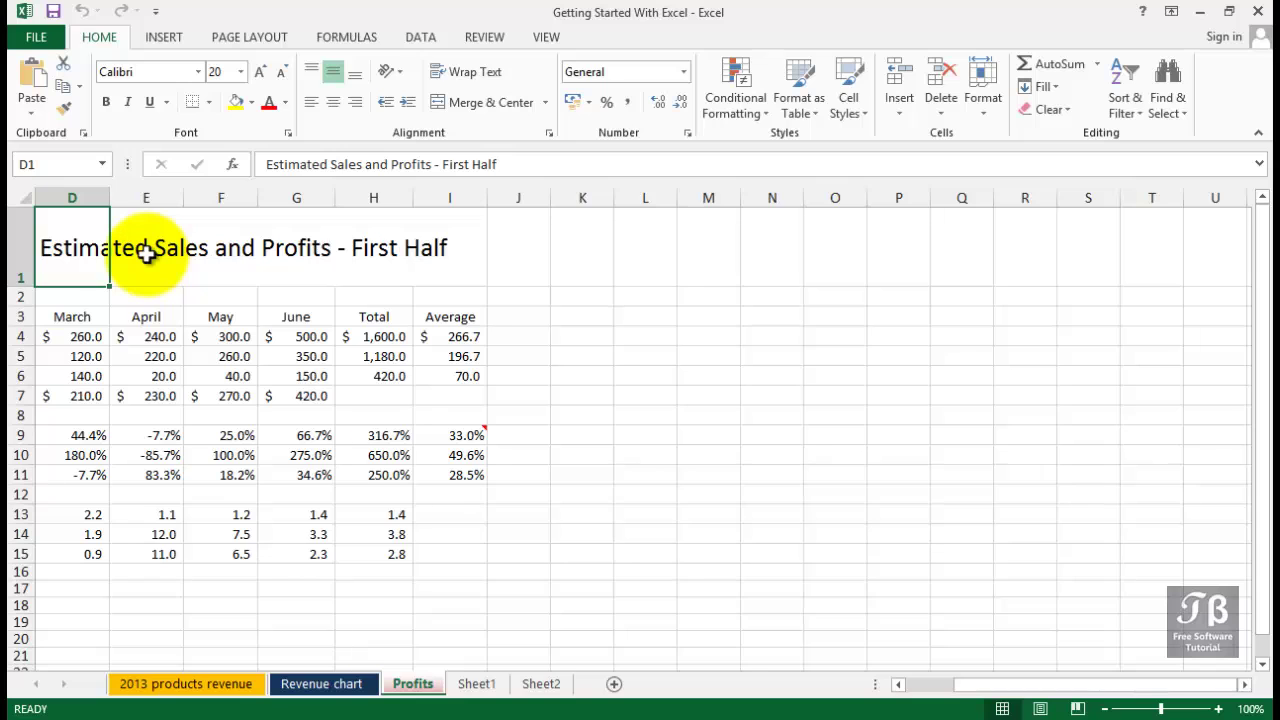
key(Left)
key(Left)
key(Left)
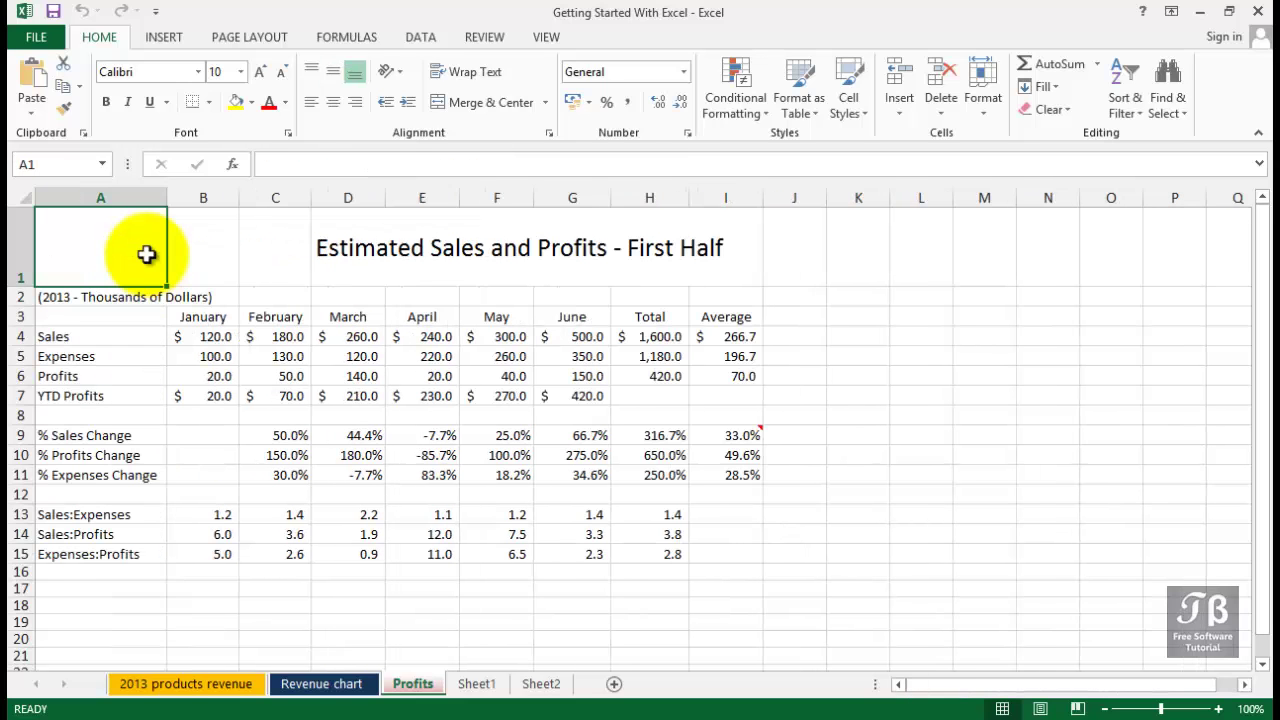
key(Down)
key(Down)
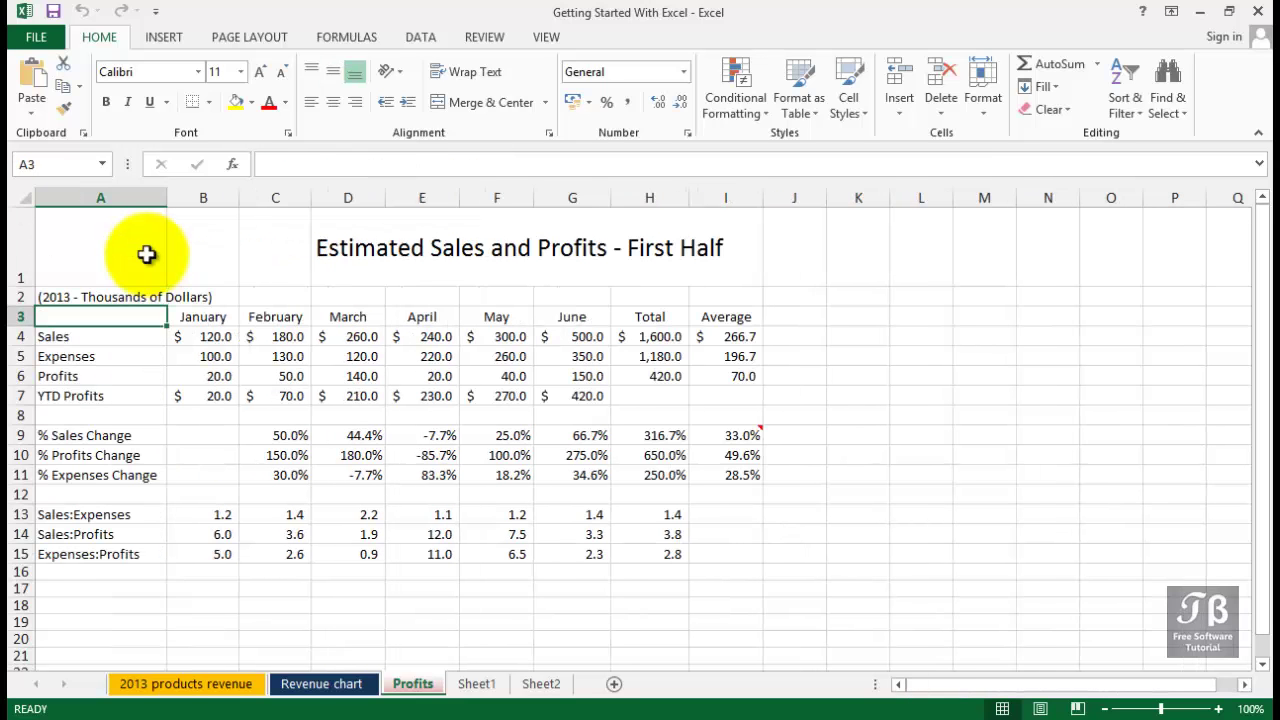
key(Down)
key(Down)
key(Down)
key(Down)
key(Down)
key(Down)
key(Down)
key(Down)
key(Down)
key(Down)
key(Down)
key(Down)
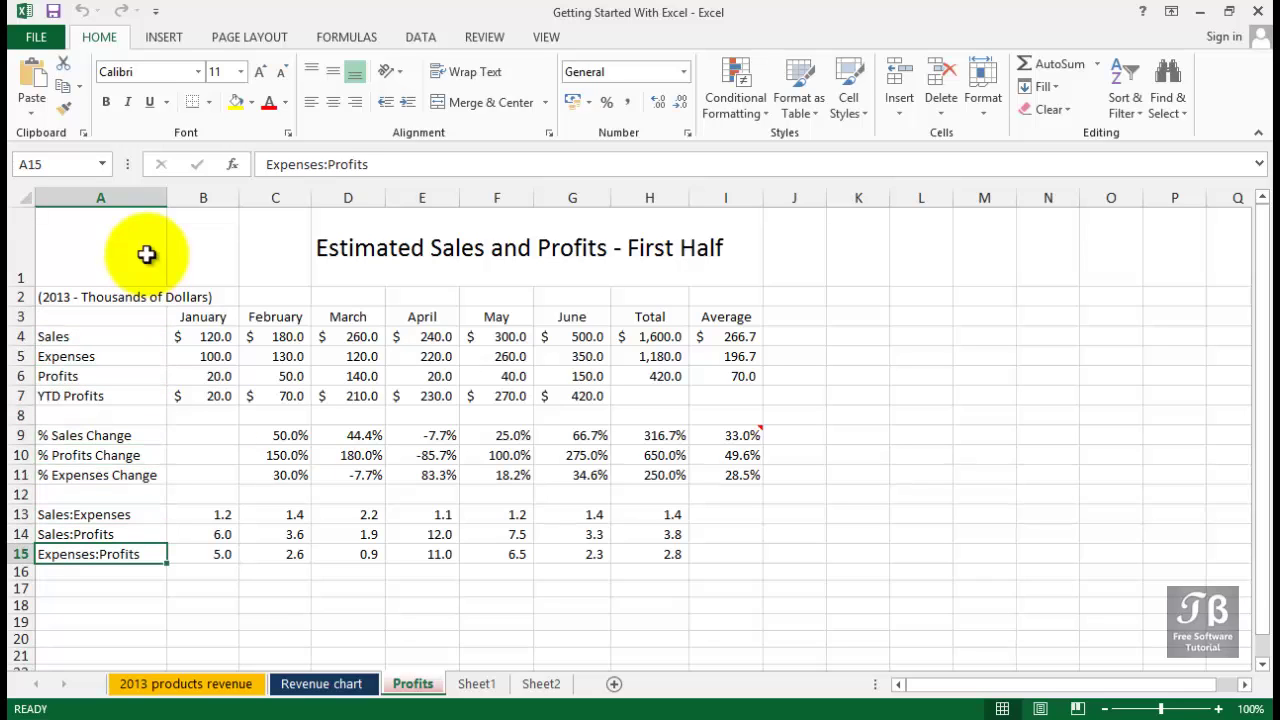
key(Down)
key(Down)
key(Down)
key(Down)
key(Down)
key(Down)
key(Down)
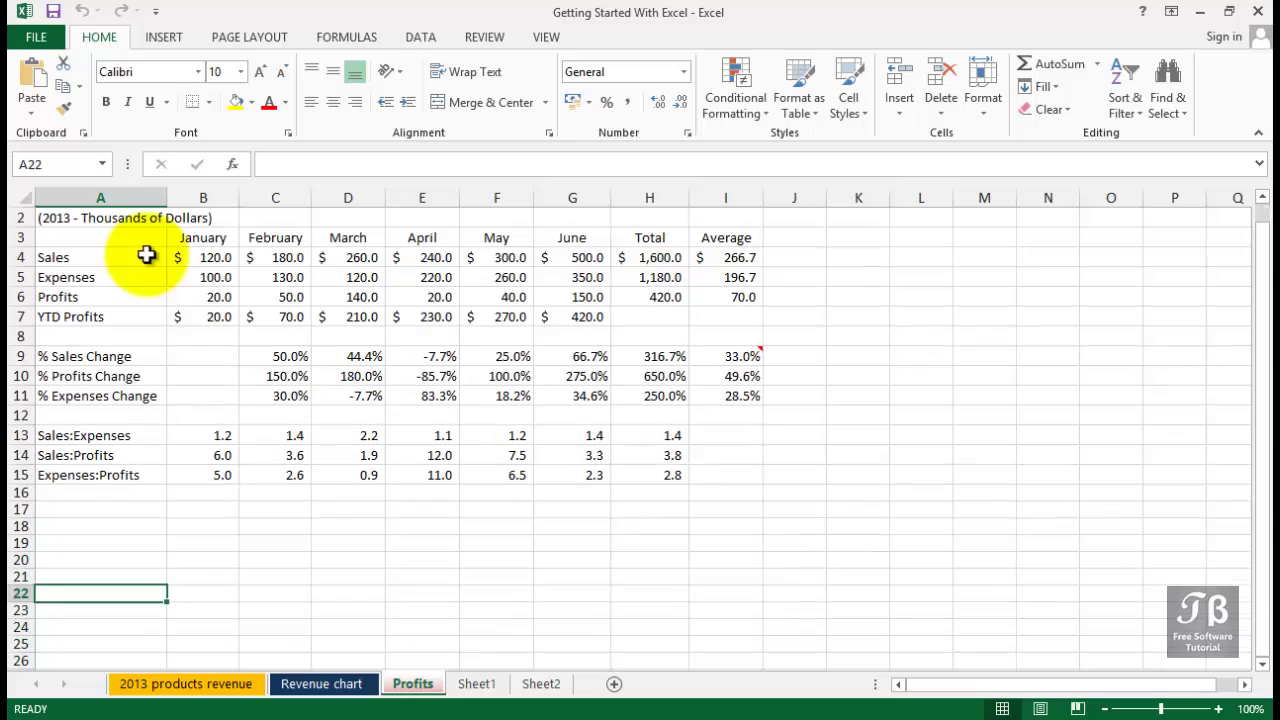
key(Down)
key(Down)
key(Down)
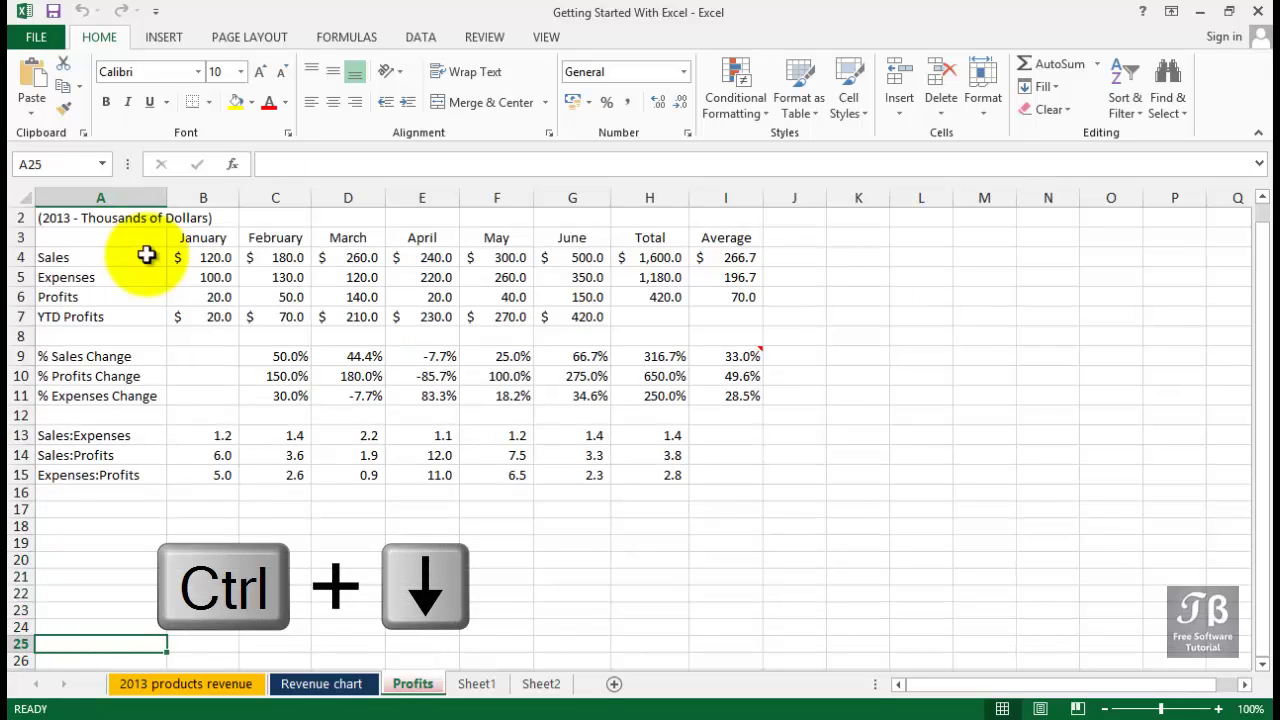
key(ctrl+Down)
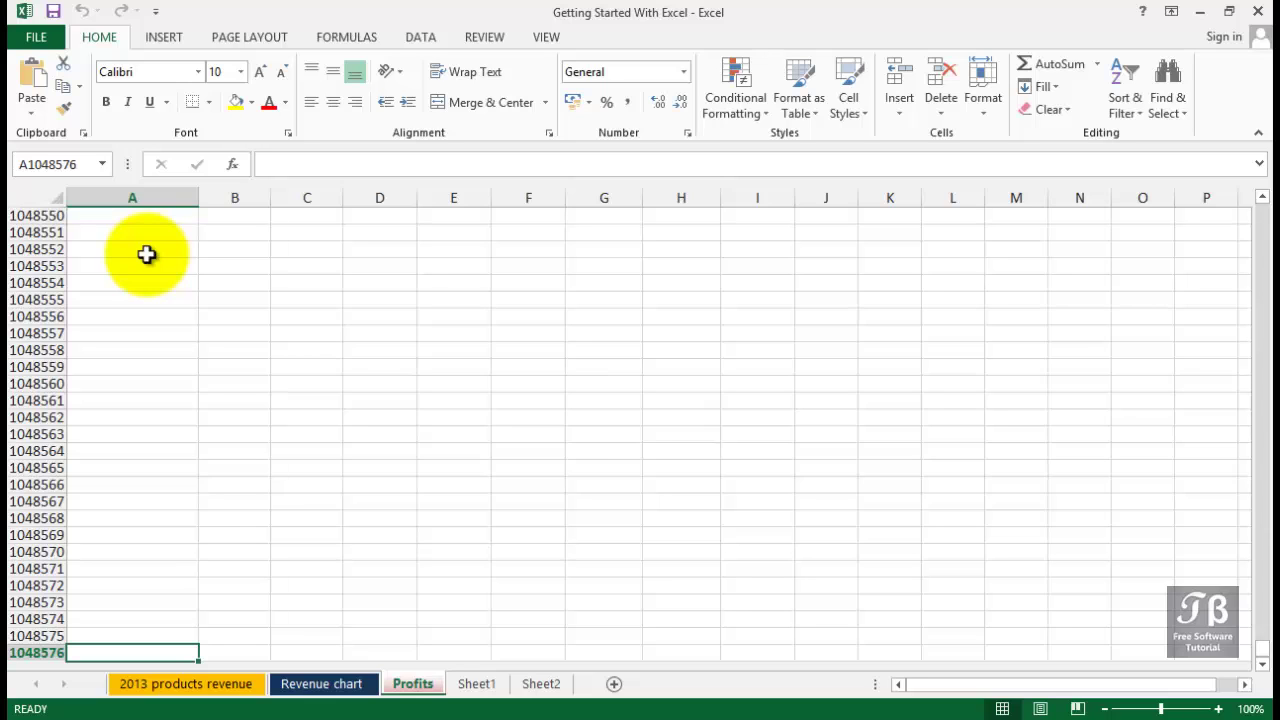
key(ctrl+Home)
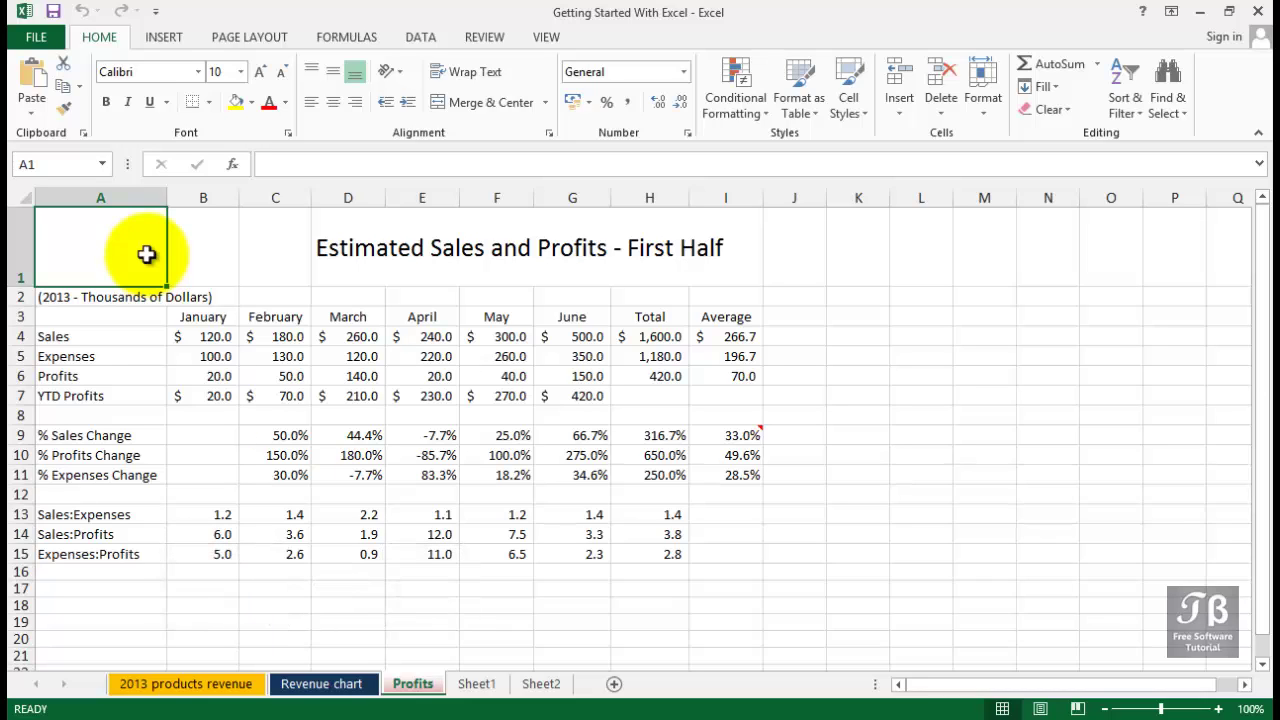
key(Right)
key(Right)
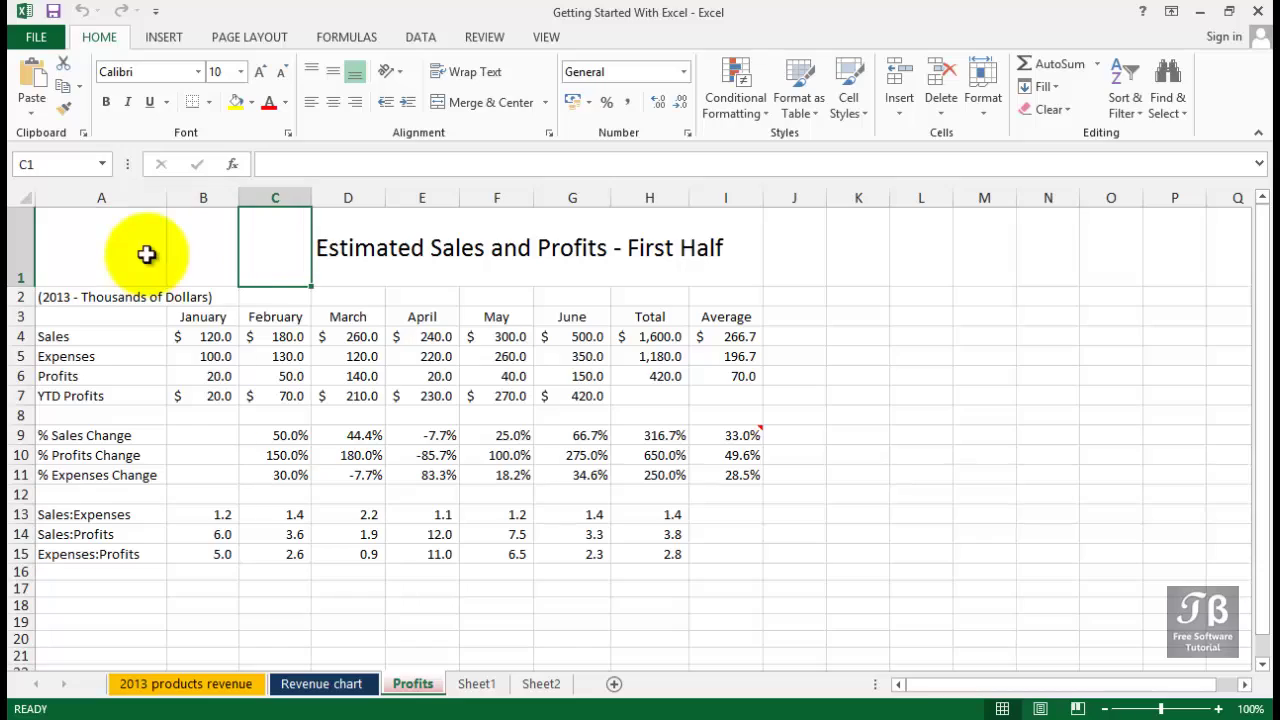
key(Right)
key(Down)
key(Right)
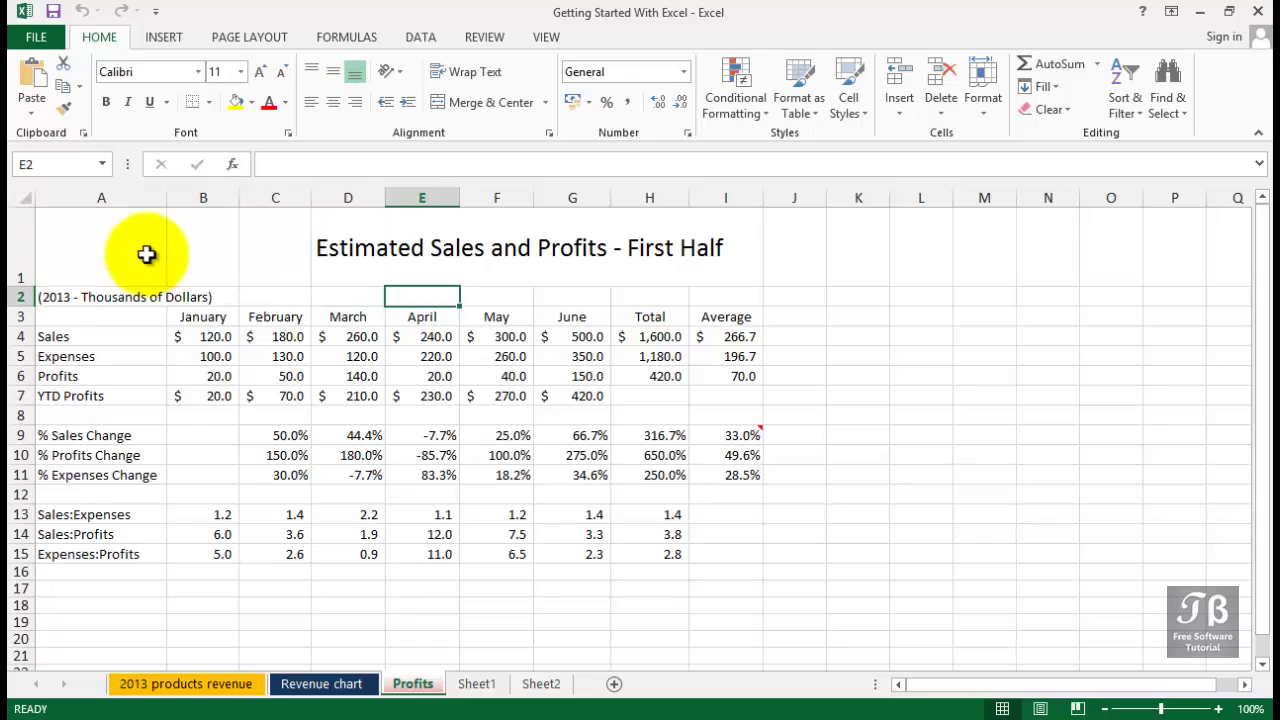
key(Down)
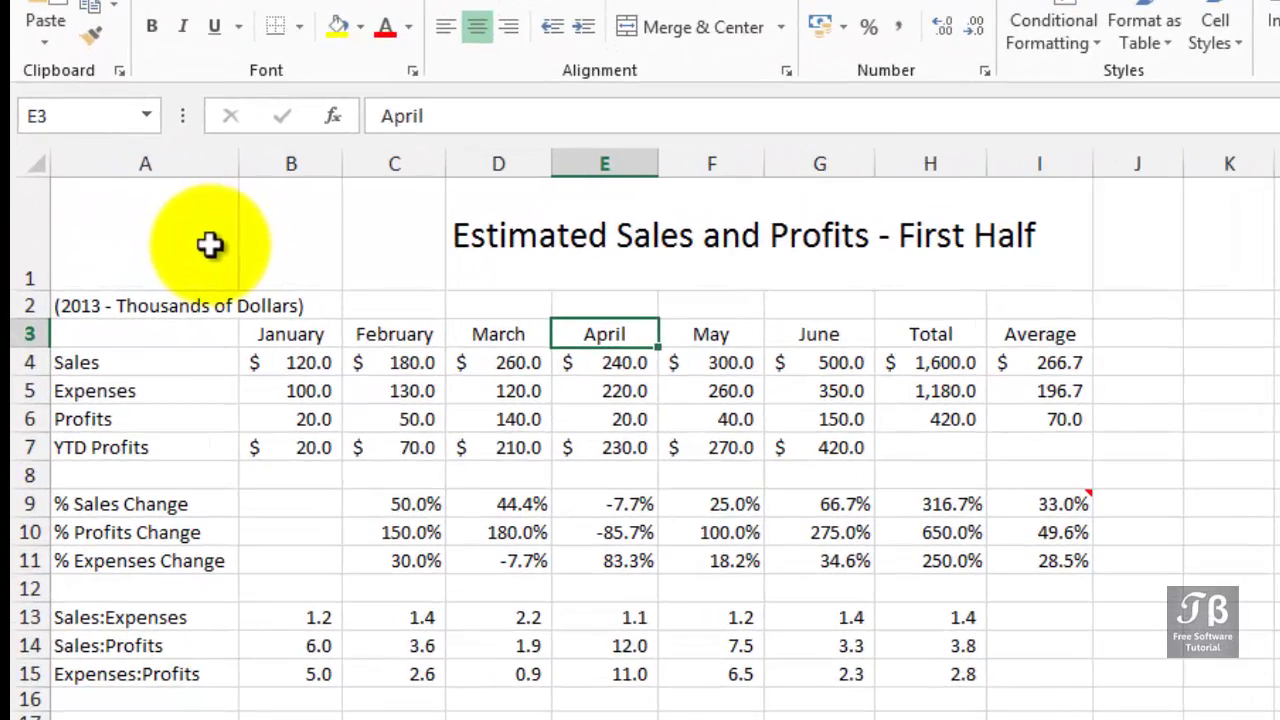
key(Down)
key(Right)
key(Down)
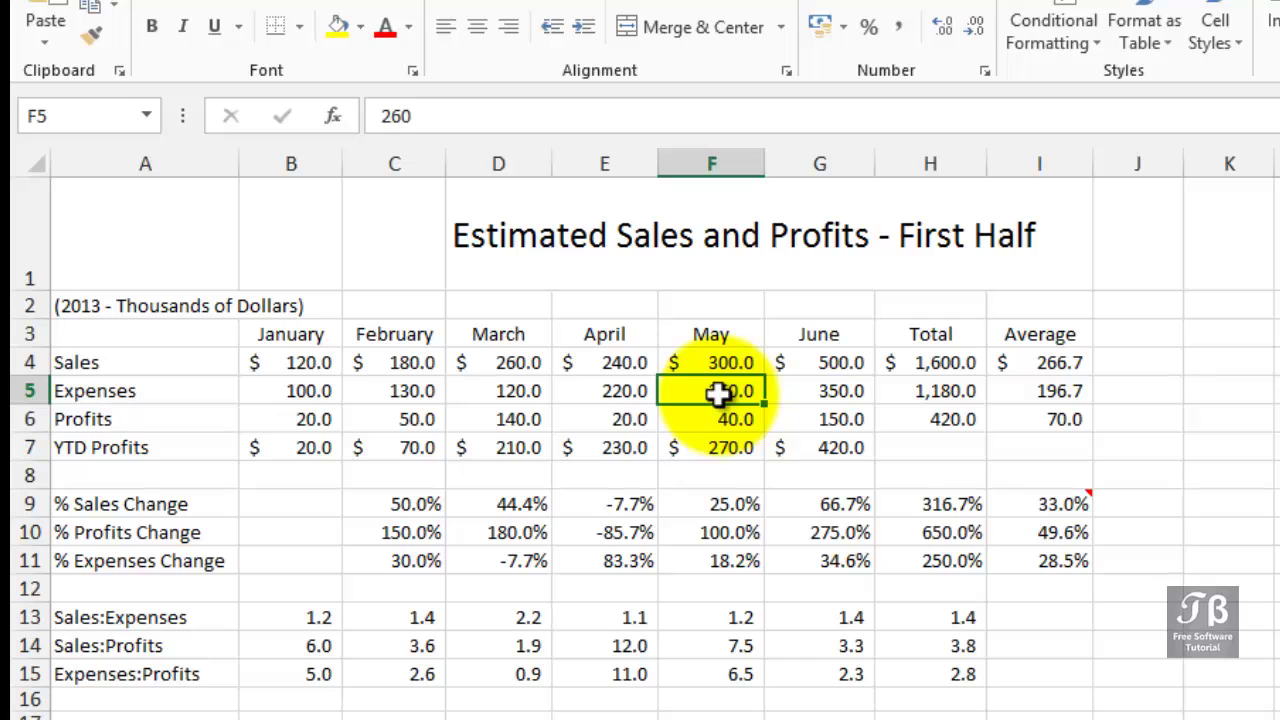
click(714, 163)
click(30, 391)
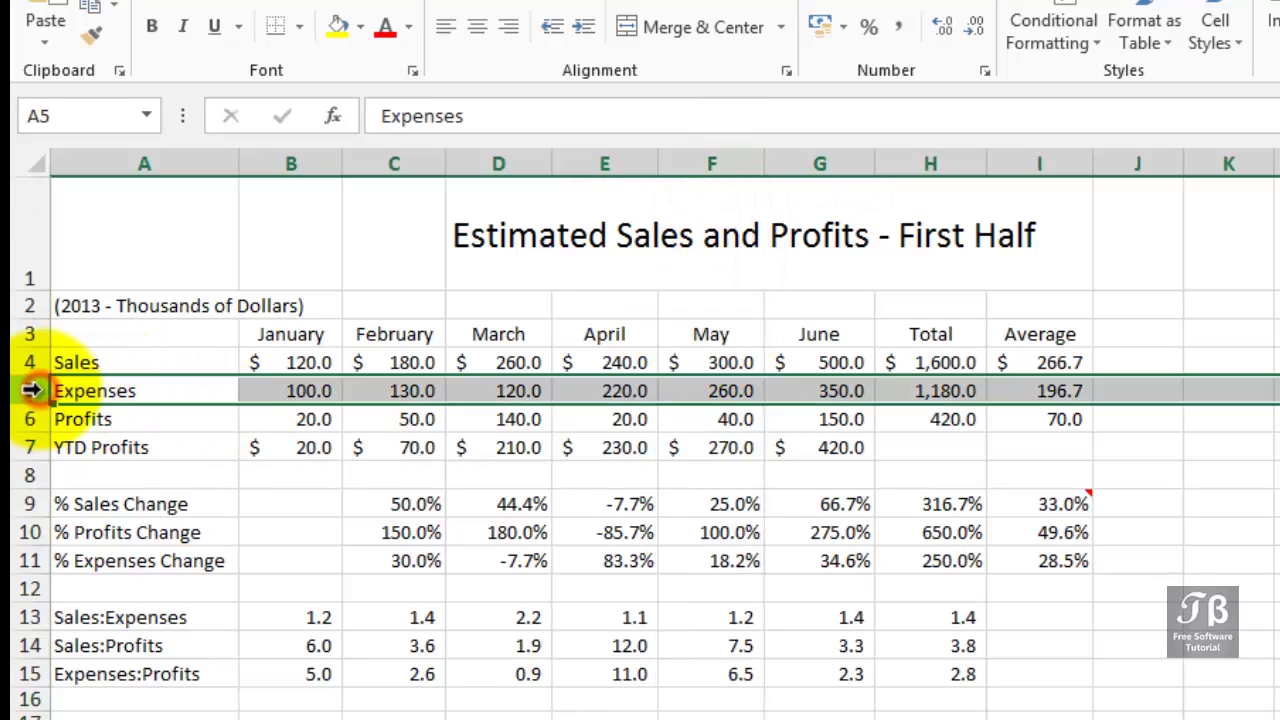
click(708, 391)
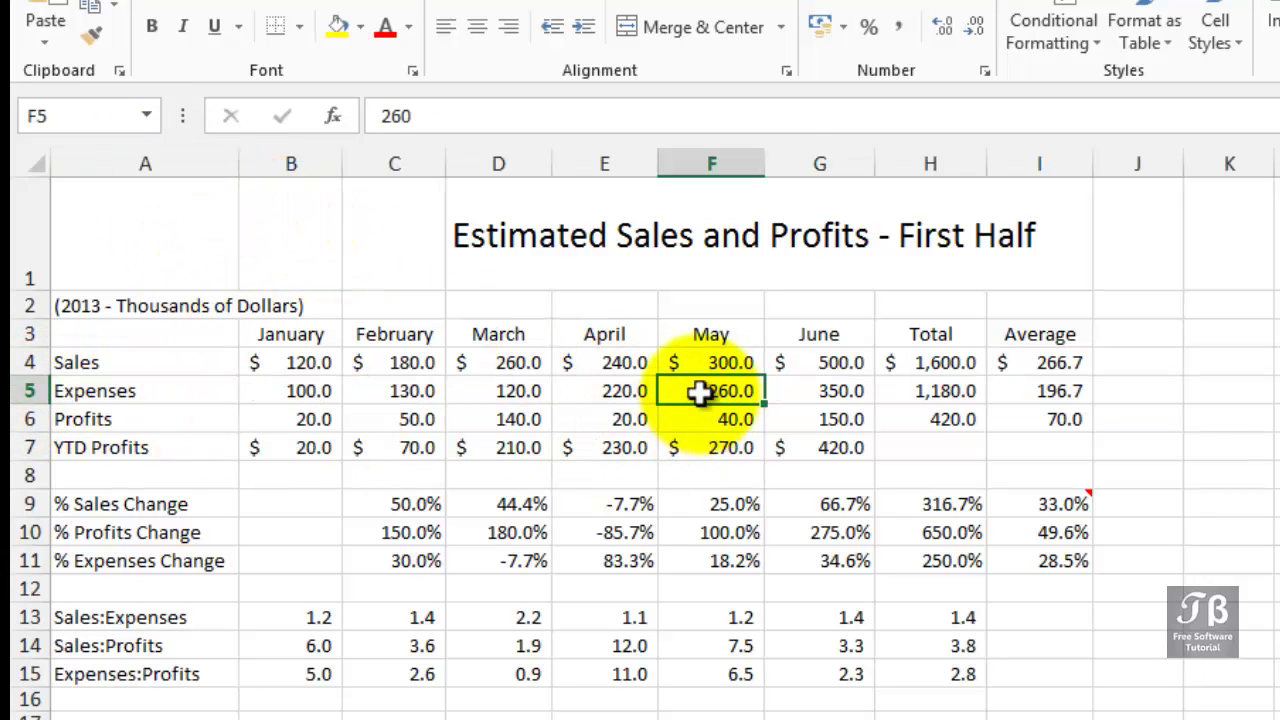
click(75, 116)
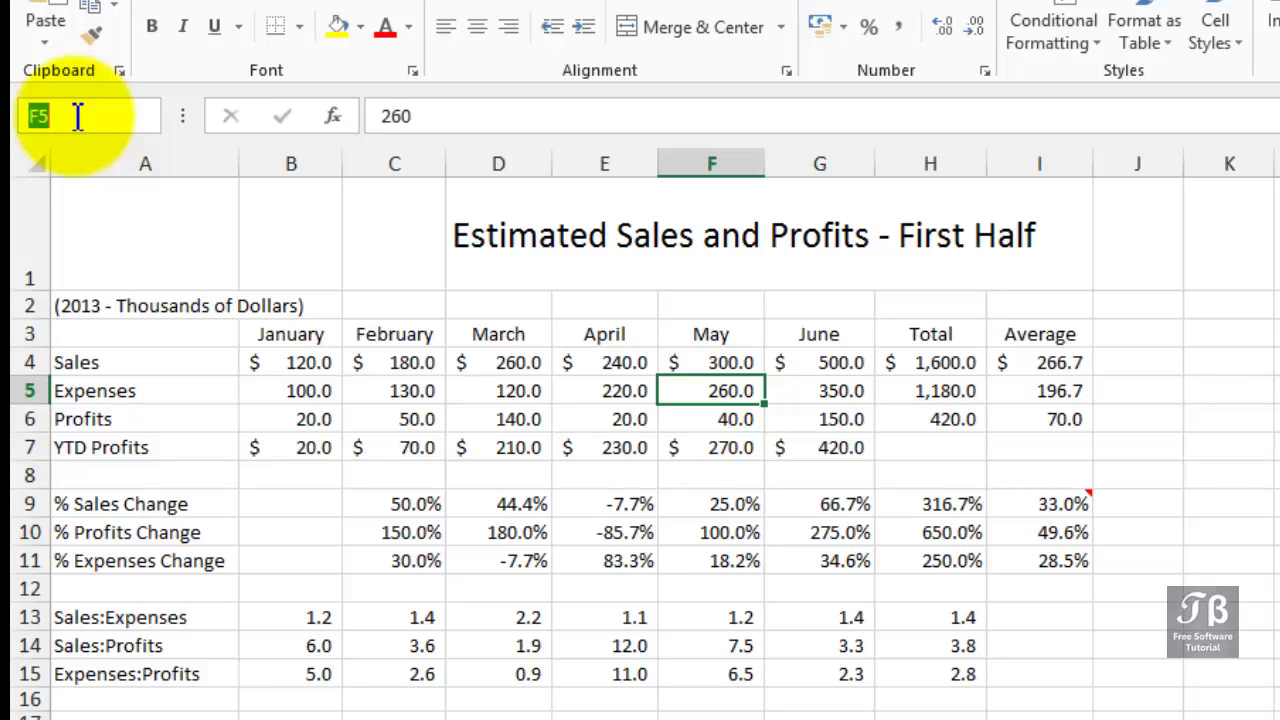
click(703, 393)
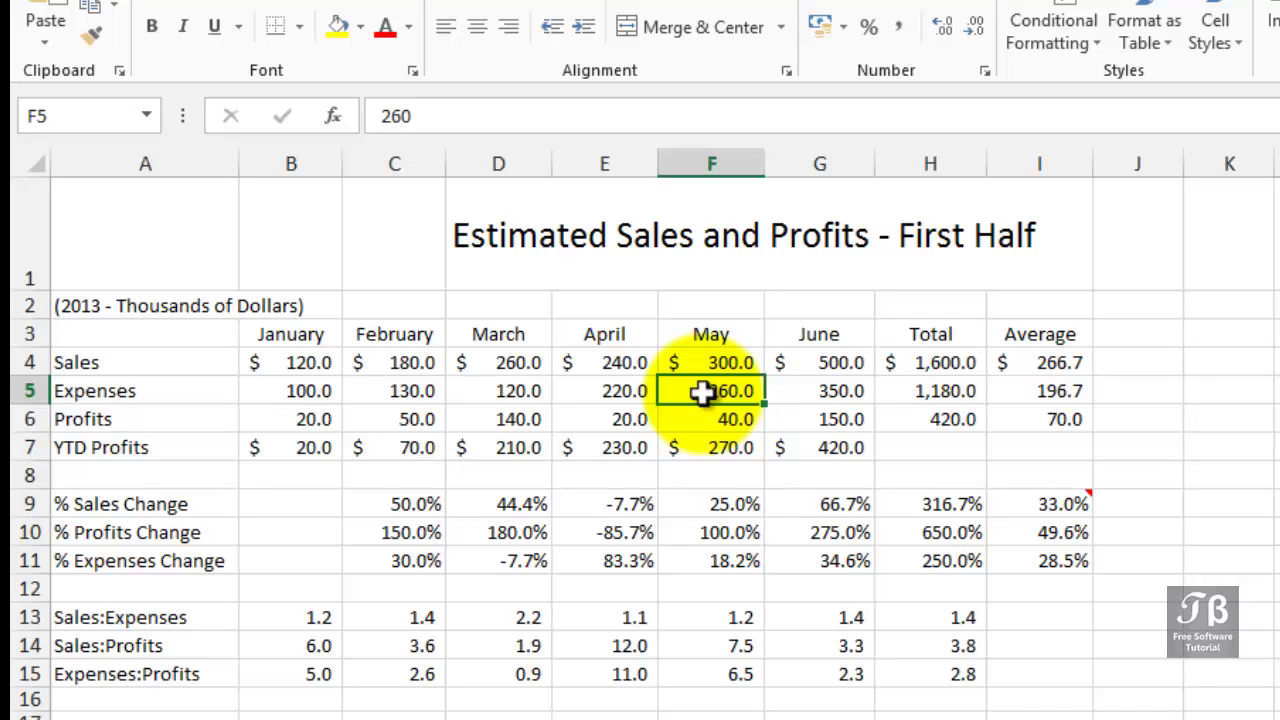
key(Right)
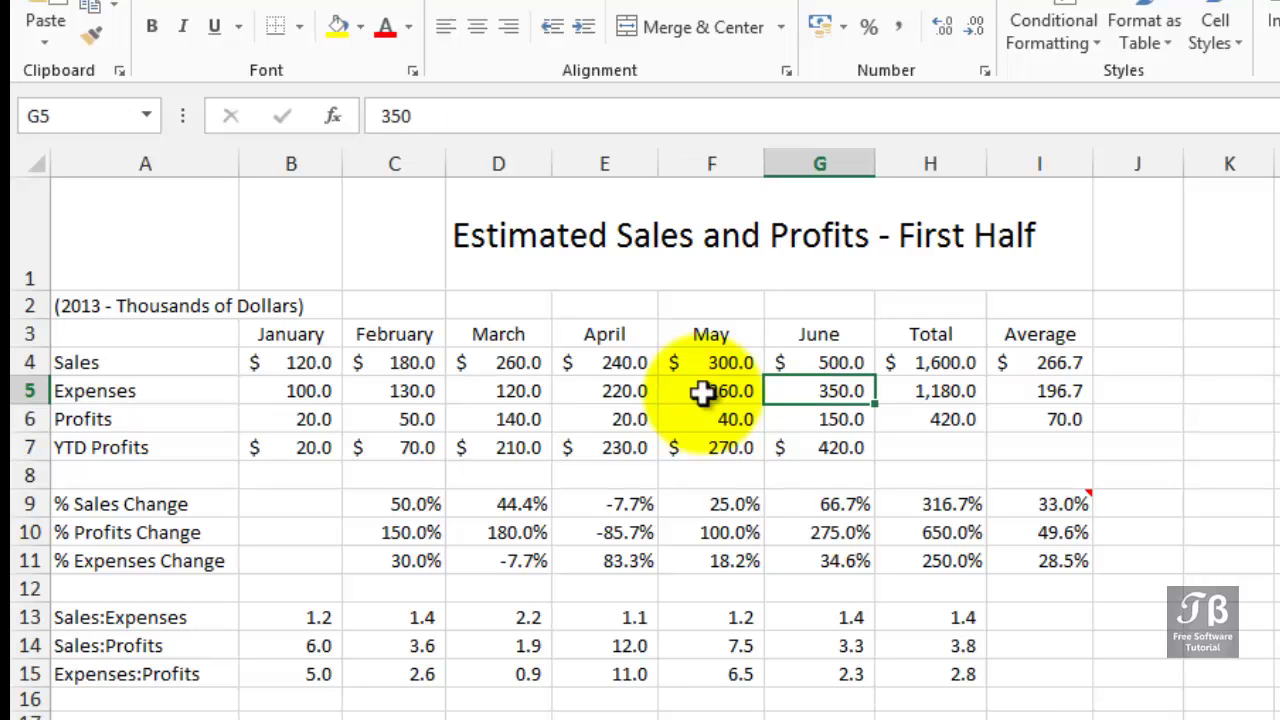
key(Down)
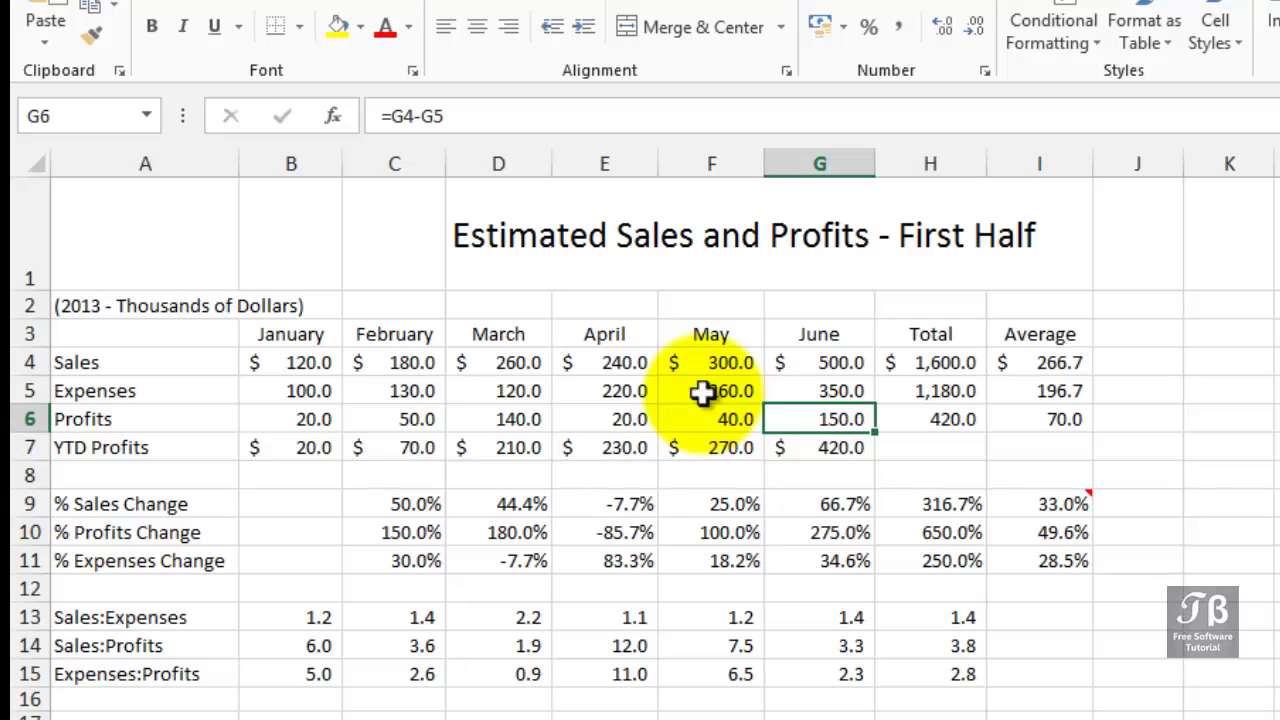